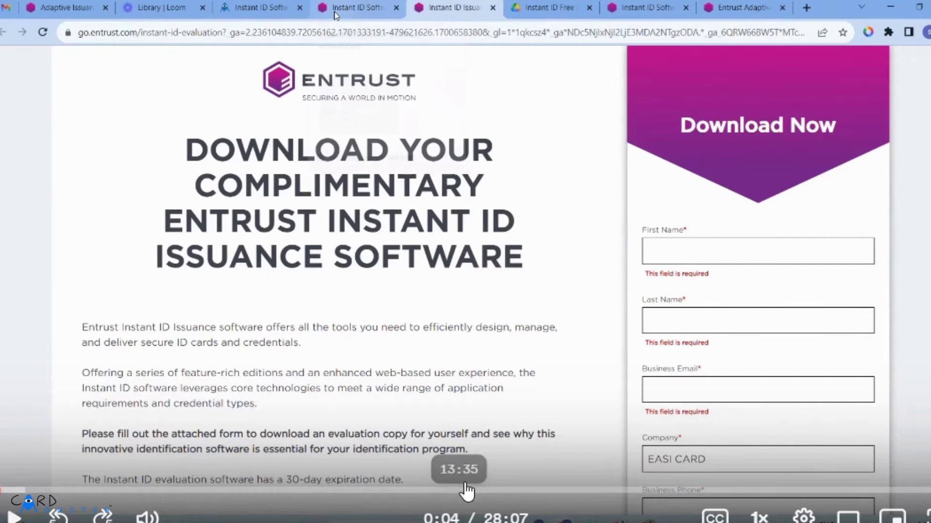
View the Instant ID Express product page's description of the free PVC card design software
{"action": "left_click", "coordinate": [504, 330]}
{"action": "left_click", "coordinate": [504, 333]}
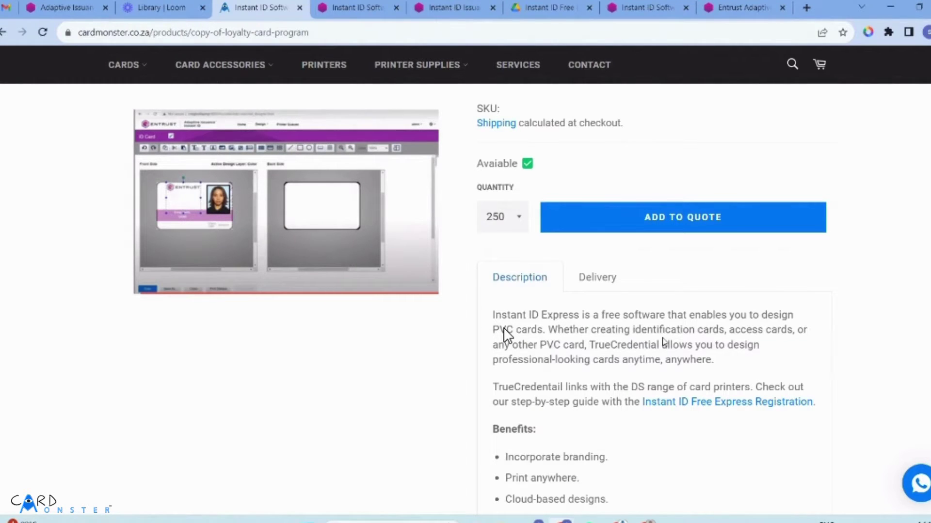
Bring up the context menu for the Instant ID Free Express Registration guide link
{"action": "scroll", "coordinate": [681, 348], "scroll_direction": "down", "scroll_amount": 5}
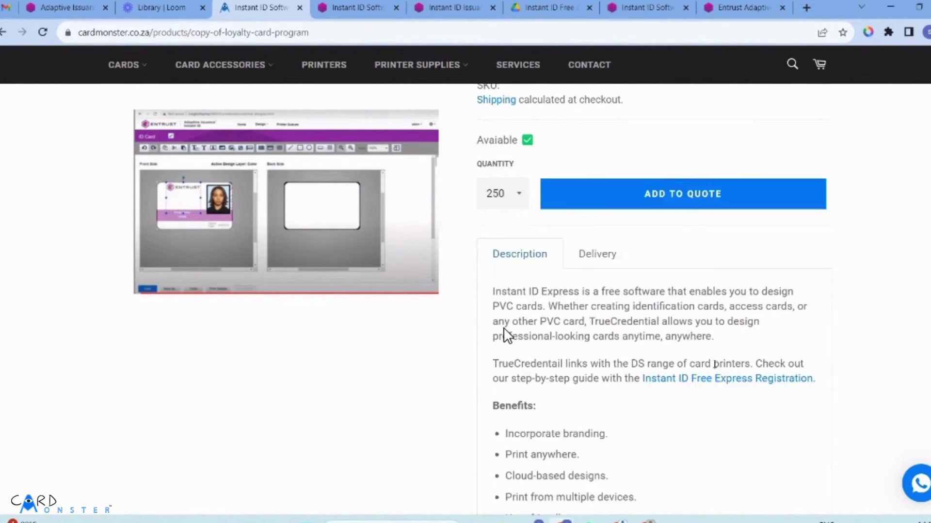
{"action": "scroll", "coordinate": [709, 343], "scroll_direction": "up", "scroll_amount": 4}
{"action": "right_click", "coordinate": [708, 342]}
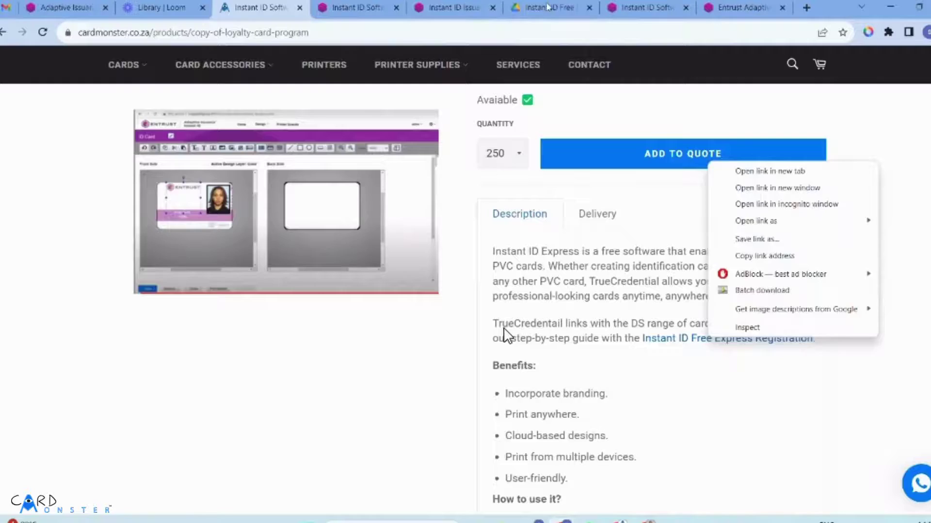
Read the Drive registration guide PDF at Step 1, then return to the Card Monster page
{"action": "left_click", "coordinate": [548, 7]}
{"action": "scroll", "coordinate": [504, 329], "scroll_direction": "up", "scroll_amount": 2}
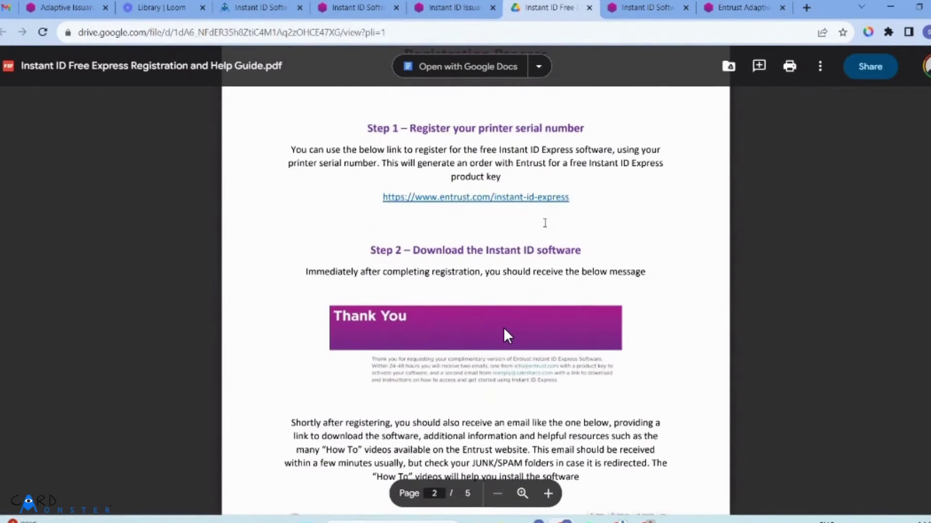
{"action": "scroll", "coordinate": [504, 329], "scroll_direction": "up", "scroll_amount": 5}
{"action": "scroll", "coordinate": [504, 335], "scroll_direction": "down", "scroll_amount": 7}
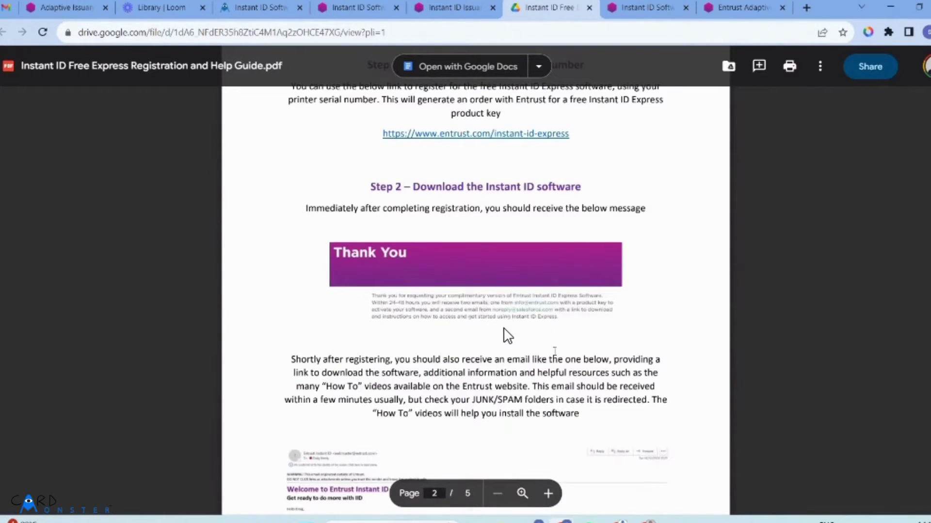
{"action": "scroll", "coordinate": [504, 334], "scroll_direction": "up", "scroll_amount": 4}
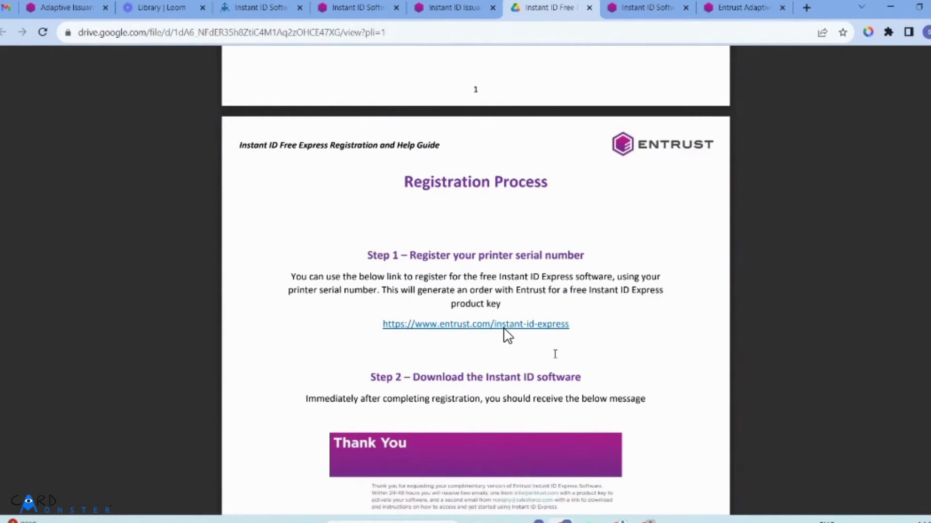
{"action": "scroll", "coordinate": [504, 335], "scroll_direction": "down", "scroll_amount": 10}
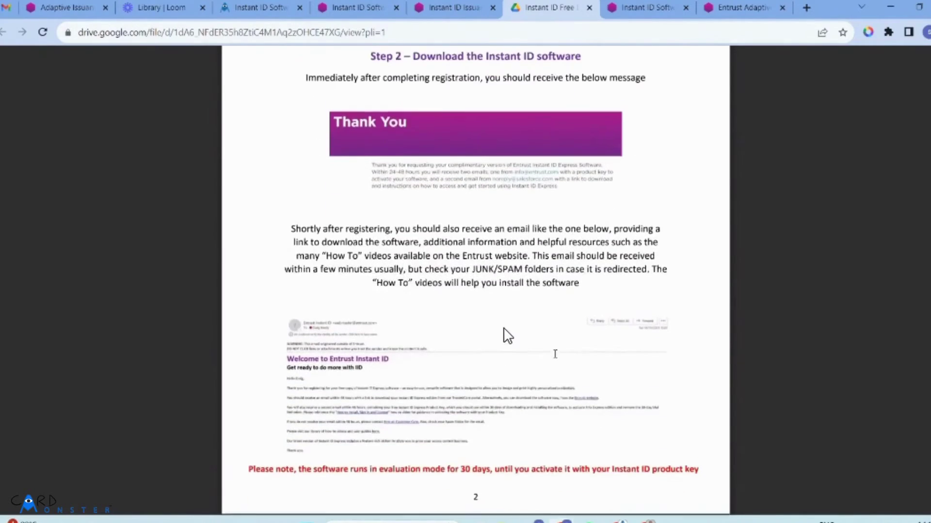
{"action": "scroll", "coordinate": [504, 331], "scroll_direction": "down", "scroll_amount": 5}
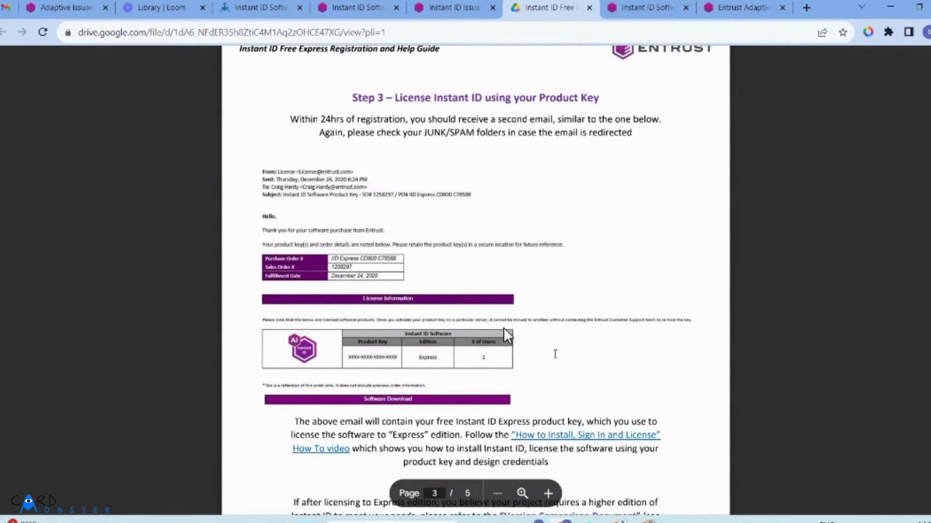
{"action": "scroll", "coordinate": [504, 330], "scroll_direction": "up", "scroll_amount": 12}
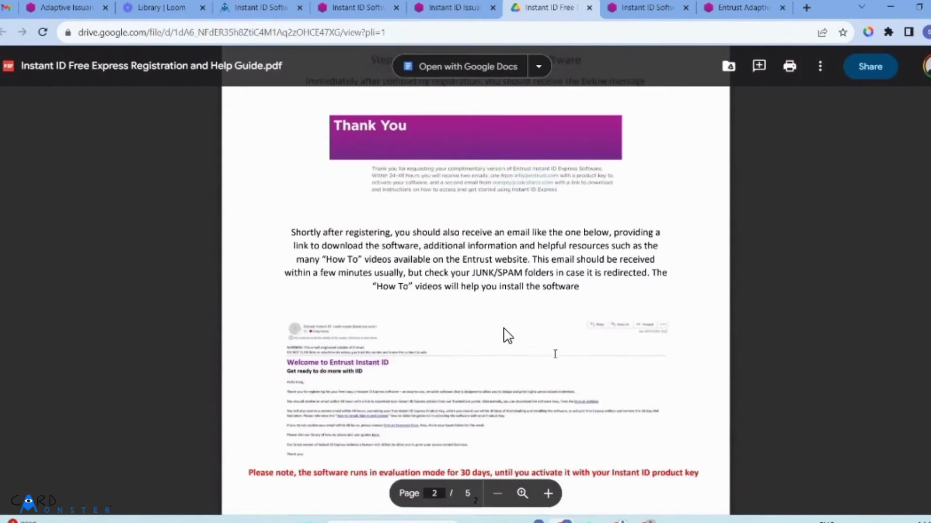
{"action": "scroll", "coordinate": [503, 332], "scroll_direction": "up", "scroll_amount": 6}
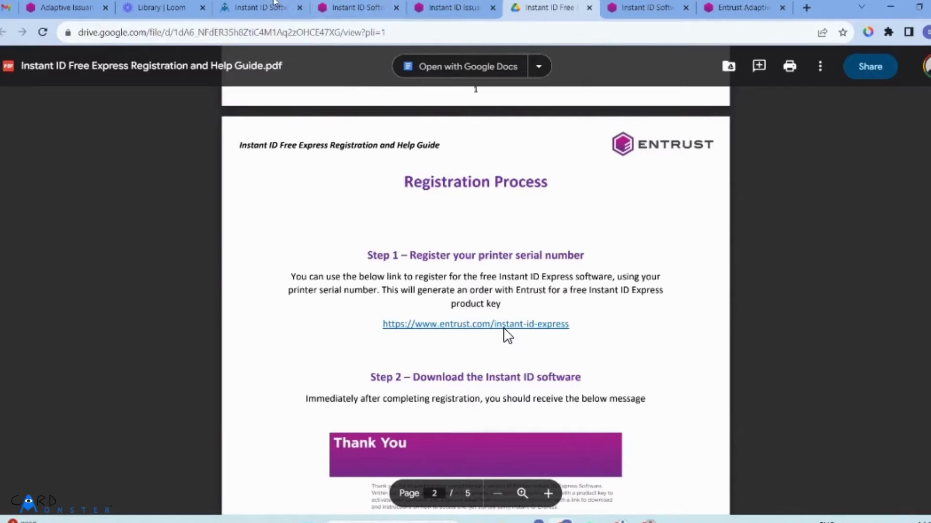
{"action": "left_click", "coordinate": [274, 8]}
Go from the Entrust Instant ID page to the go.entrust.com evaluation form's Download button
{"action": "scroll", "coordinate": [580, 294], "scroll_direction": "down", "scroll_amount": 5}
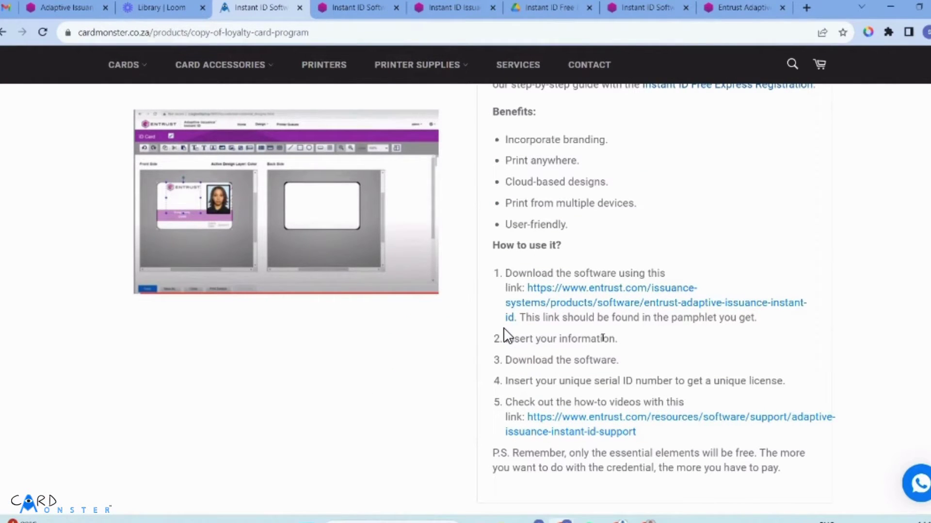
{"action": "key", "text": "ctrl+Tab"}
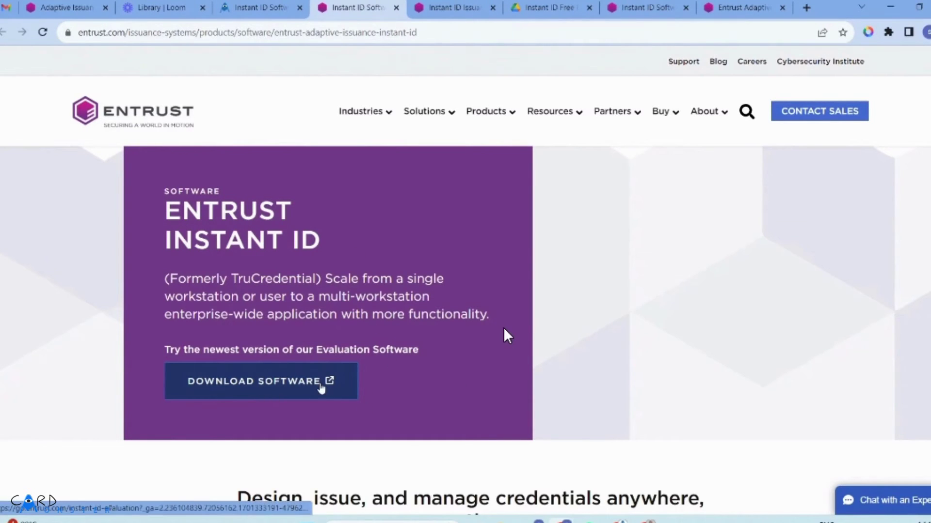
{"action": "left_click", "coordinate": [430, 4]}
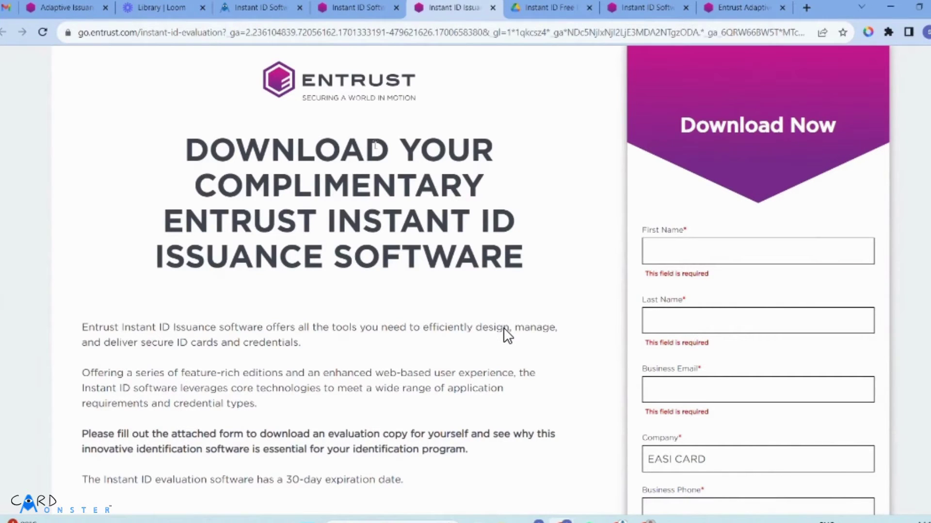
{"action": "scroll", "coordinate": [771, 247], "scroll_direction": "down", "scroll_amount": 7}
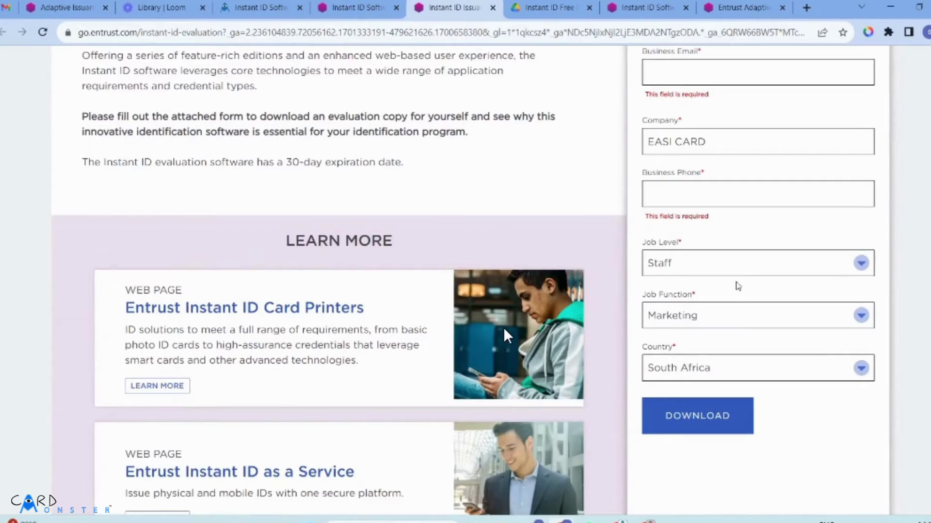
{"action": "scroll", "coordinate": [740, 316], "scroll_direction": "up", "scroll_amount": 8}
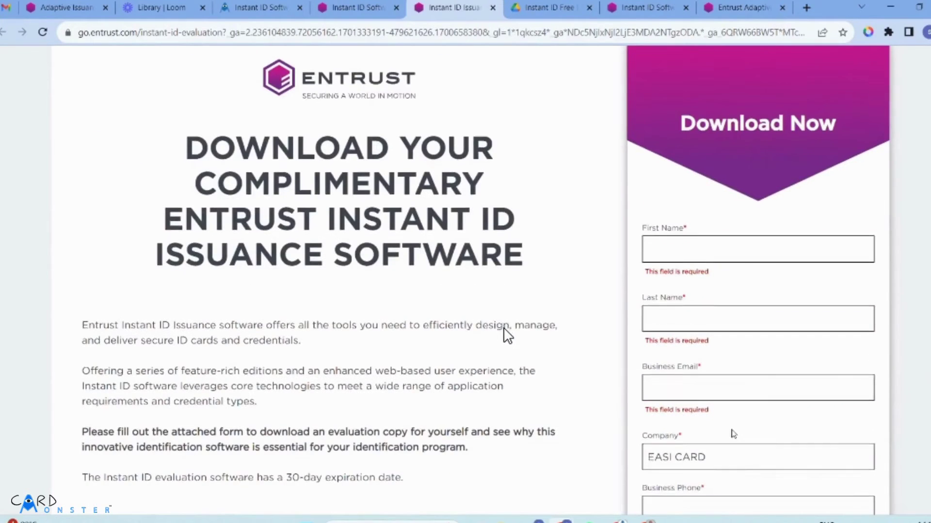
{"action": "scroll", "coordinate": [732, 432], "scroll_direction": "down", "scroll_amount": 3}
{"action": "scroll", "coordinate": [739, 407], "scroll_direction": "down", "scroll_amount": 4}
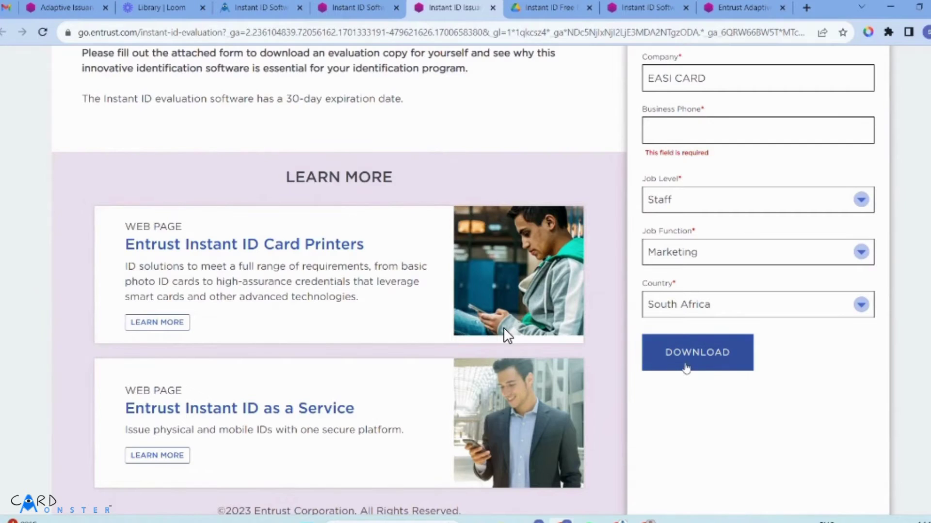
Submit the Instant ID evaluation download form with its Download button
{"action": "left_click", "coordinate": [722, 346]}
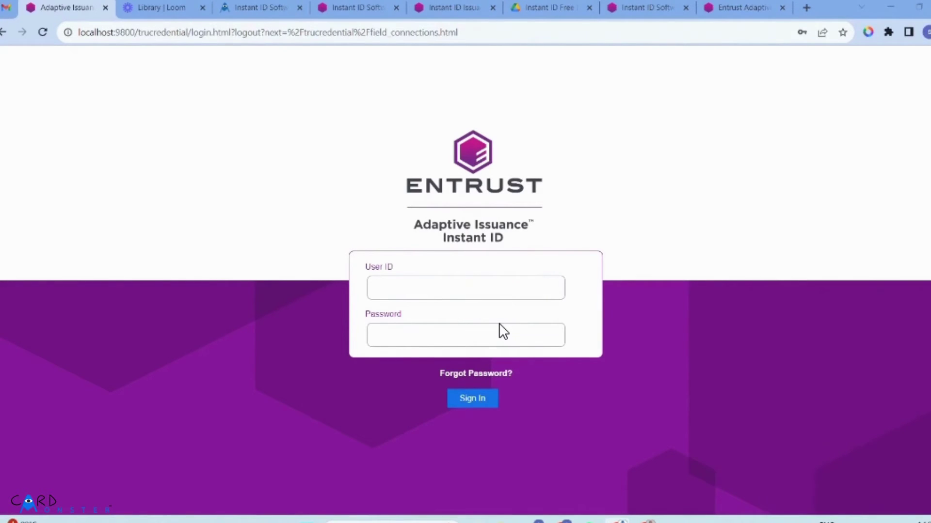
Enter the administrator User ID and sign in to Adaptive Issuance Instant ID
{"action": "left_click", "coordinate": [407, 280]}
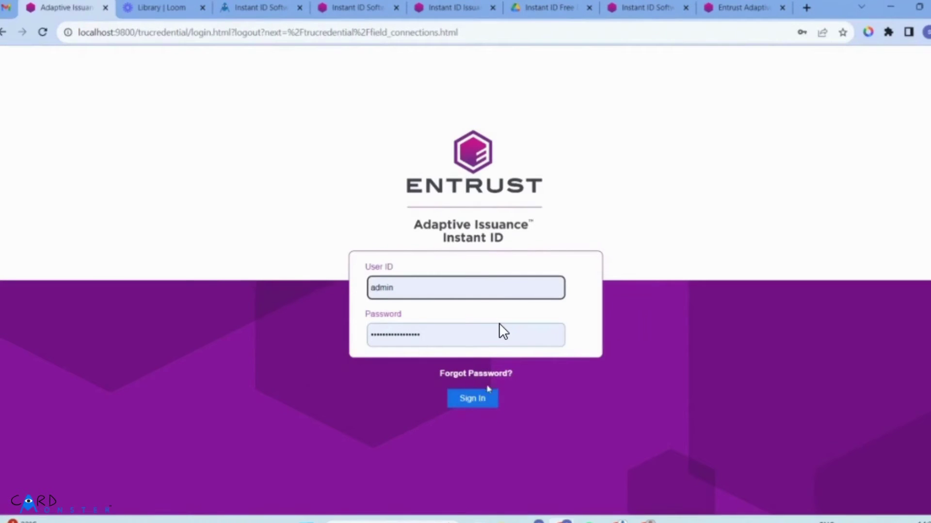
{"action": "key", "text": "Return"}
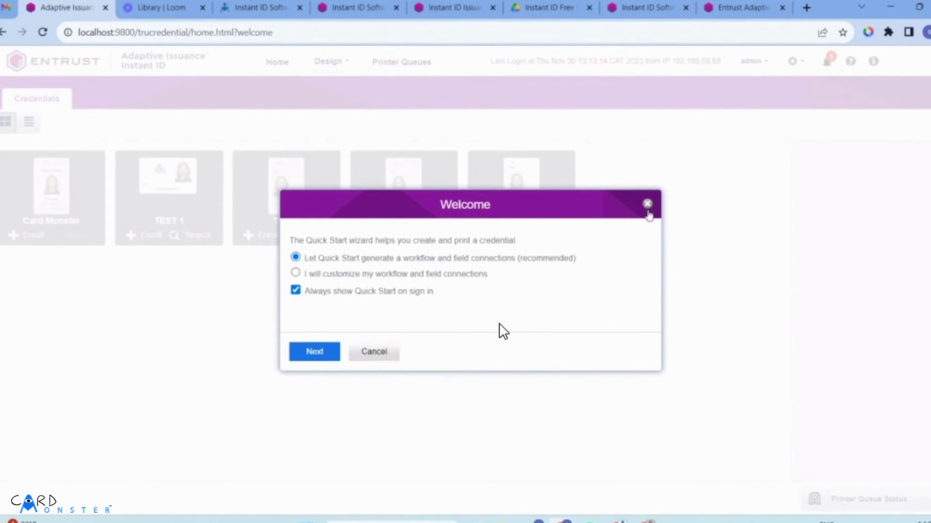
Close the Quick Start welcome and open Settings > License with its product key form
{"action": "left_click", "coordinate": [645, 204]}
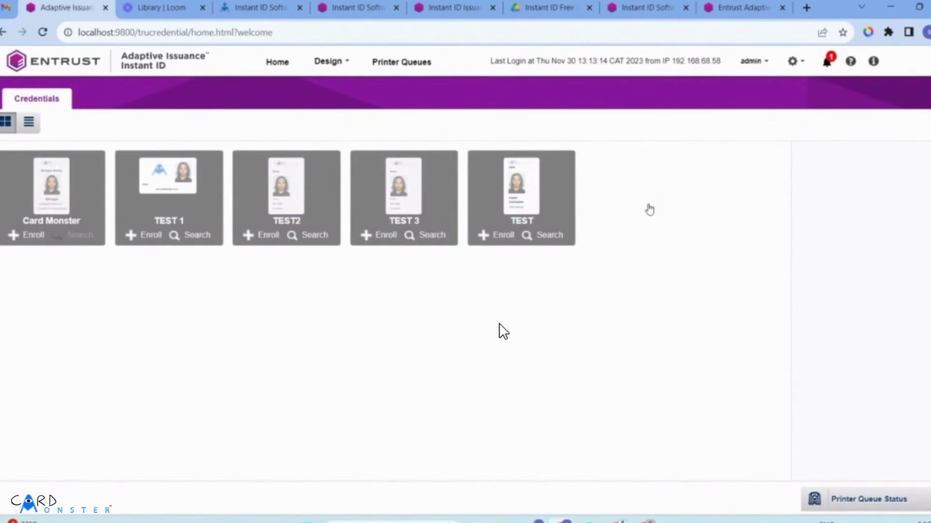
{"action": "left_click", "coordinate": [801, 63]}
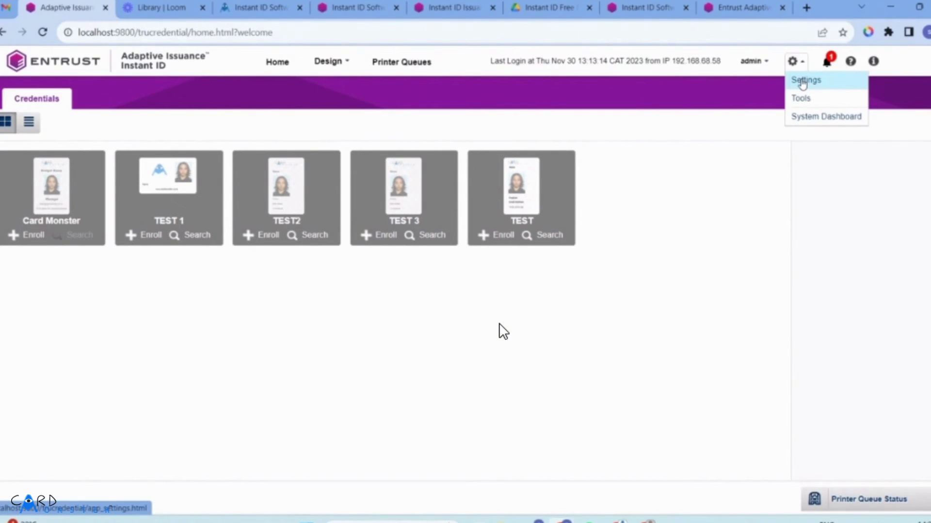
{"action": "left_click", "coordinate": [803, 83]}
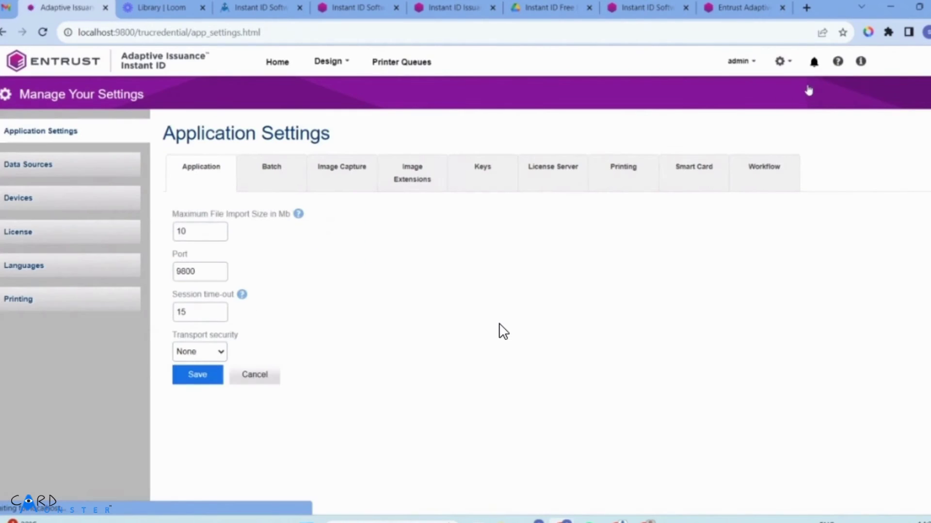
{"action": "left_click", "coordinate": [80, 242]}
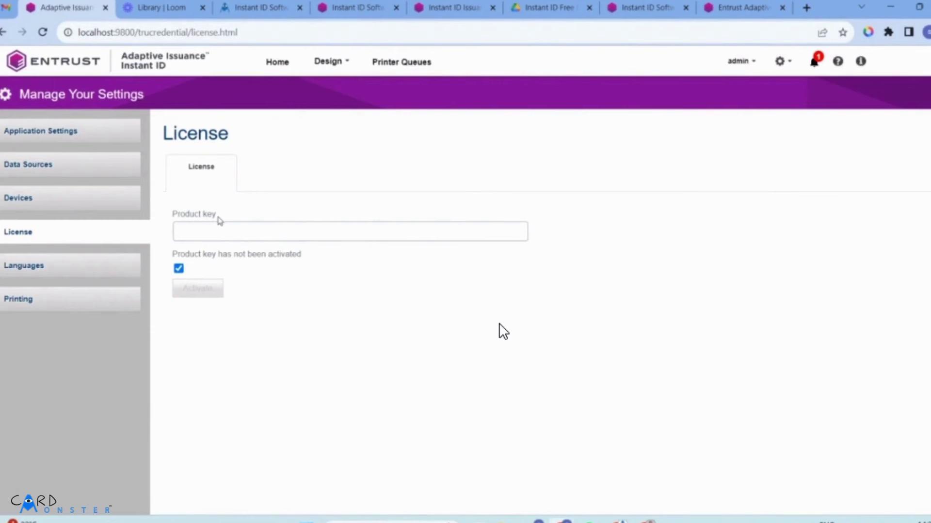
Focus the Product key field, then show the Printing settings listing 'office printer'
{"action": "left_click", "coordinate": [237, 232]}
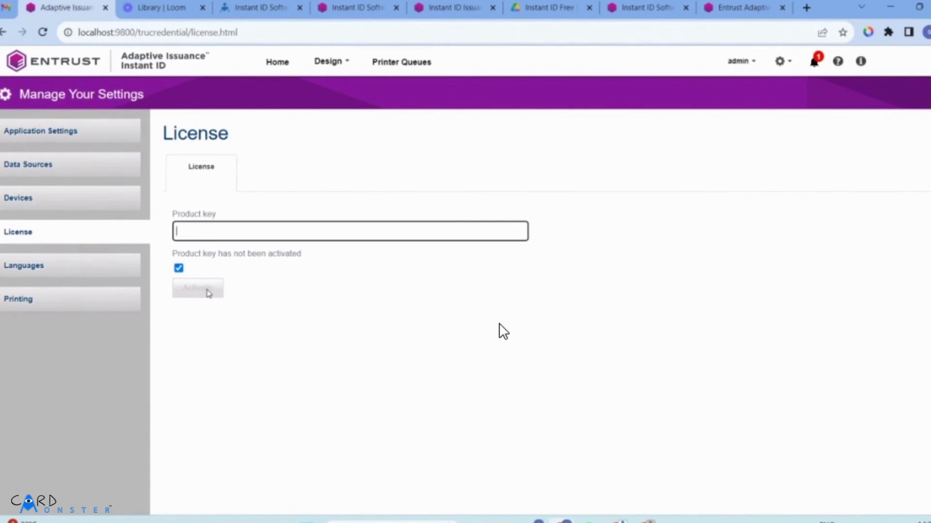
{"action": "left_click", "coordinate": [34, 301]}
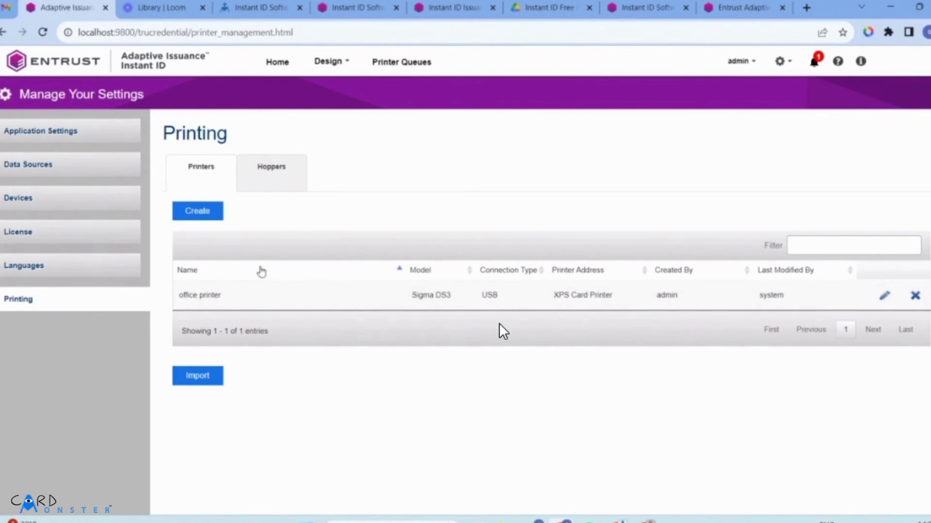
{"action": "left_click", "coordinate": [213, 213]}
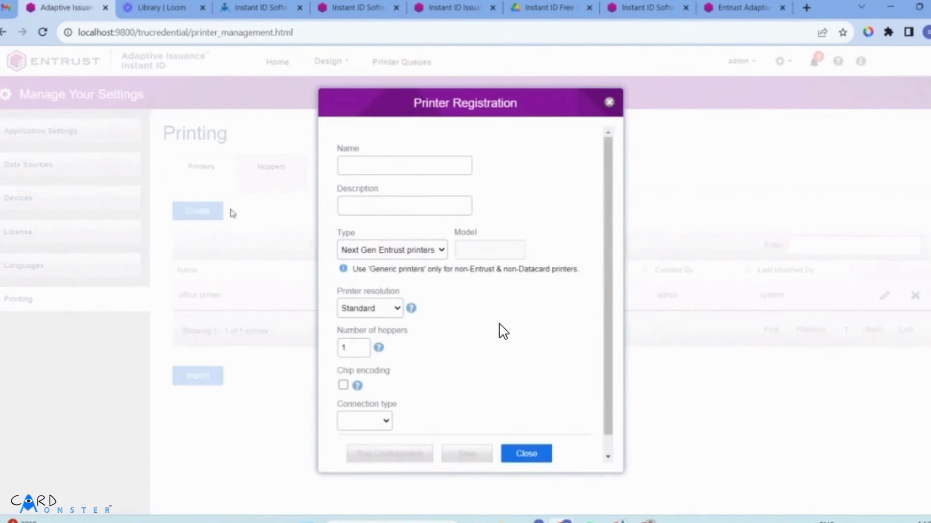
{"action": "left_click", "coordinate": [373, 169]}
{"action": "left_click", "coordinate": [369, 181]}
{"action": "scroll", "coordinate": [376, 395], "scroll_direction": "down", "scroll_amount": 1}
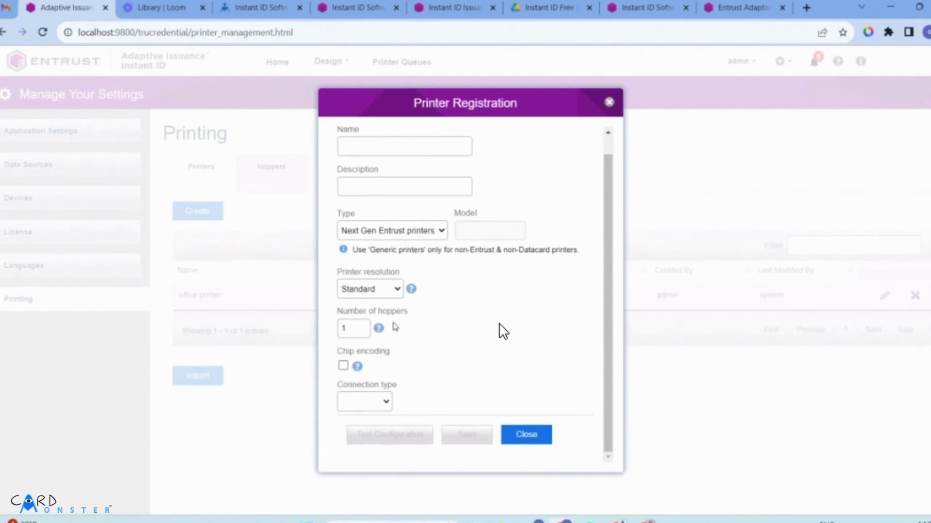
{"action": "scroll", "coordinate": [395, 291], "scroll_direction": "up", "scroll_amount": 1}
{"action": "left_click", "coordinate": [415, 166]}
{"action": "left_click", "coordinate": [433, 198]}
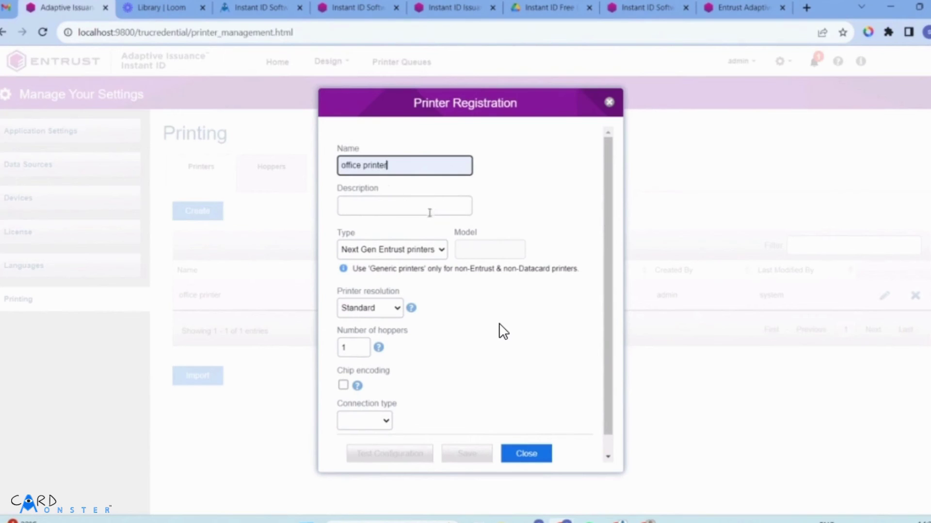
{"action": "left_click", "coordinate": [431, 251]}
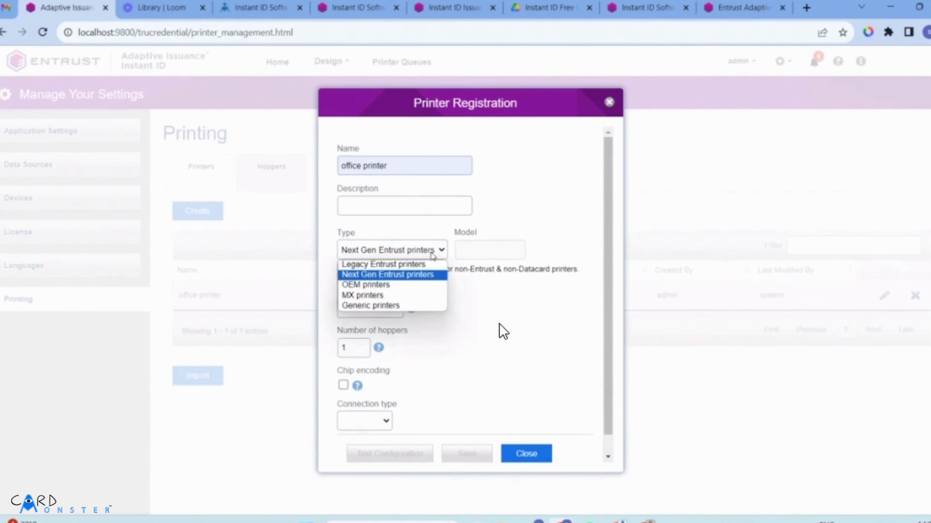
{"action": "left_click", "coordinate": [418, 278]}
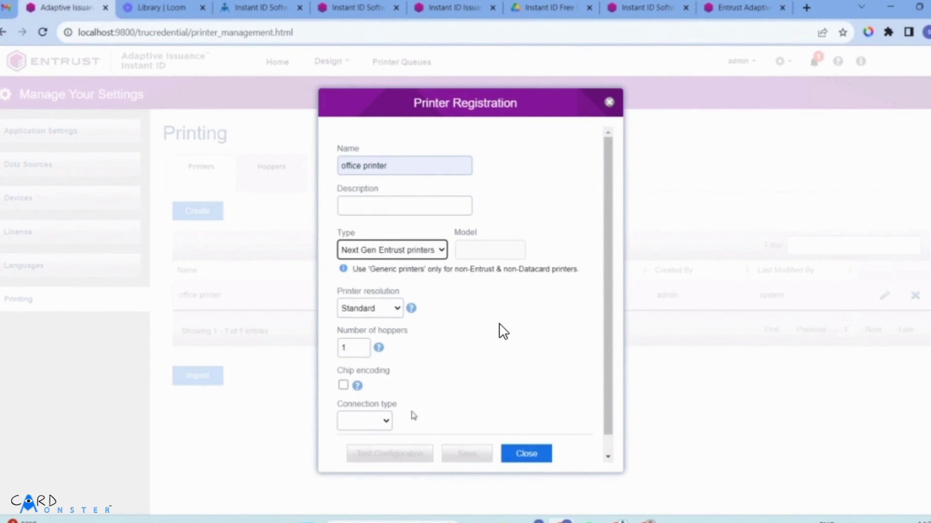
{"action": "scroll", "coordinate": [388, 418], "scroll_direction": "down", "scroll_amount": 1}
{"action": "left_click", "coordinate": [380, 406]}
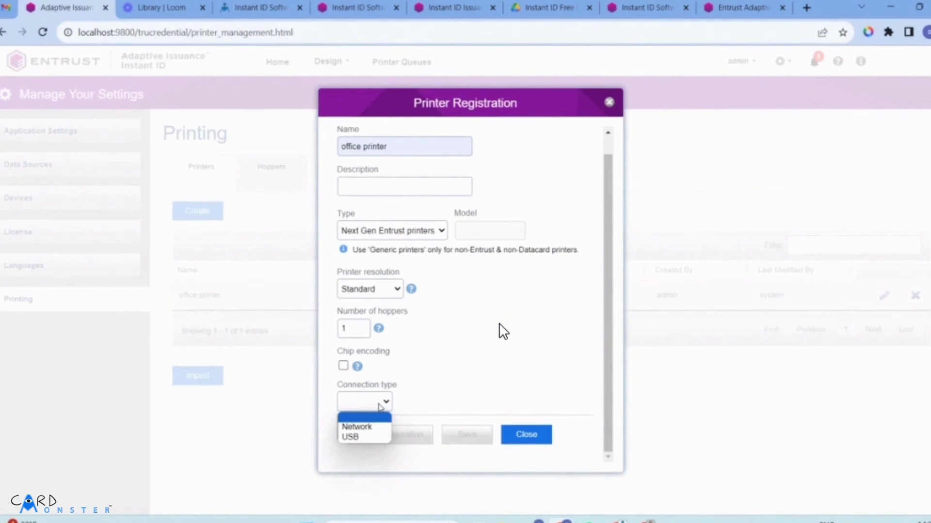
{"action": "left_click", "coordinate": [361, 436]}
{"action": "scroll", "coordinate": [421, 392], "scroll_direction": "down", "scroll_amount": 3}
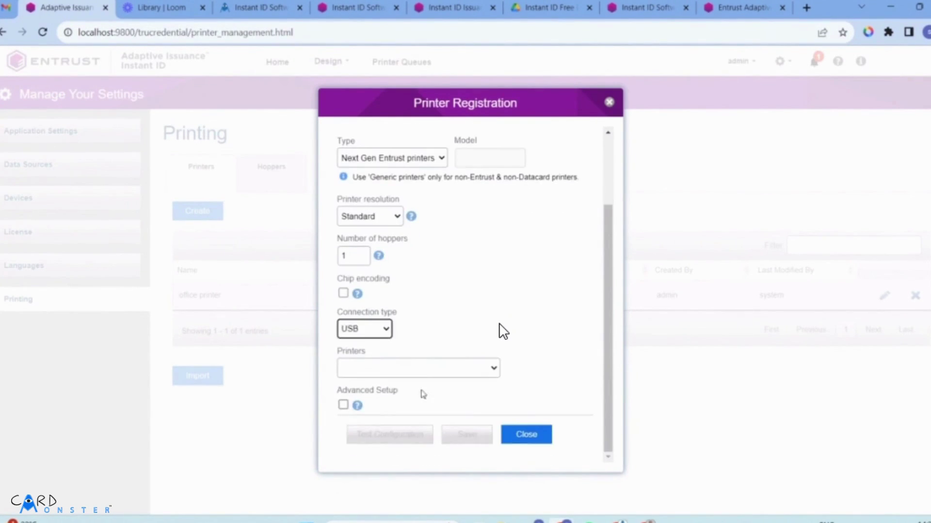
{"action": "left_click", "coordinate": [425, 364]}
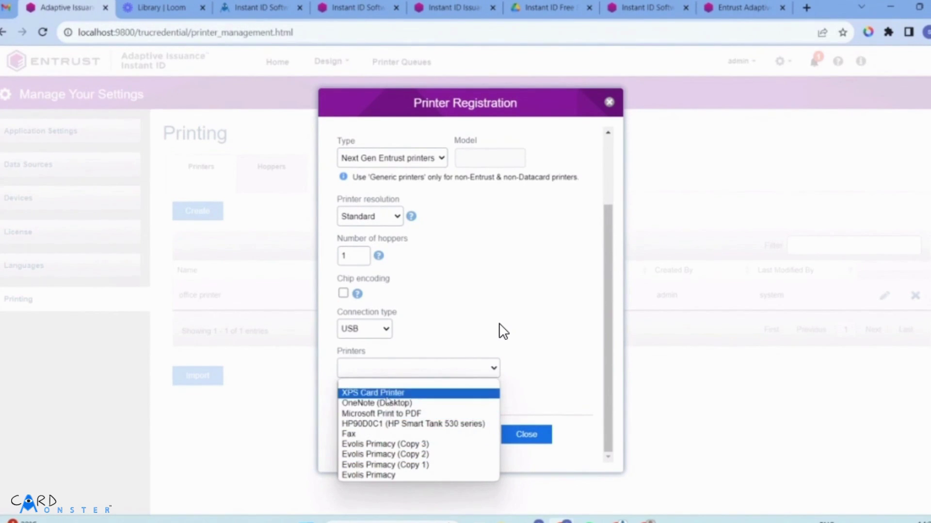
{"action": "left_click", "coordinate": [386, 396]}
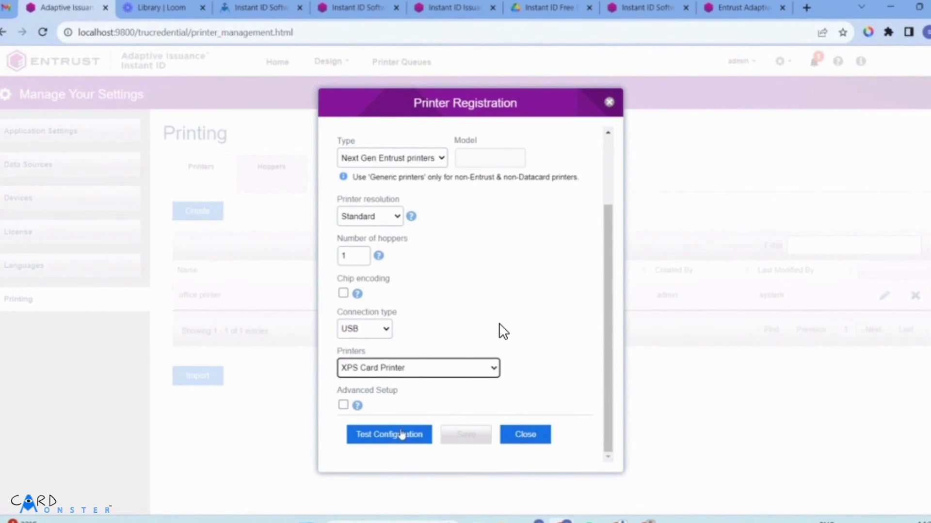
{"action": "left_click", "coordinate": [609, 102]}
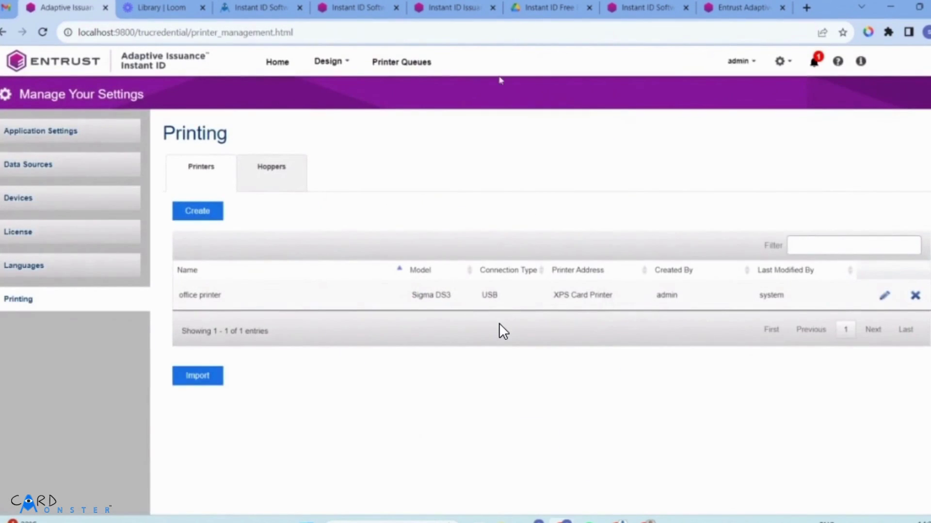